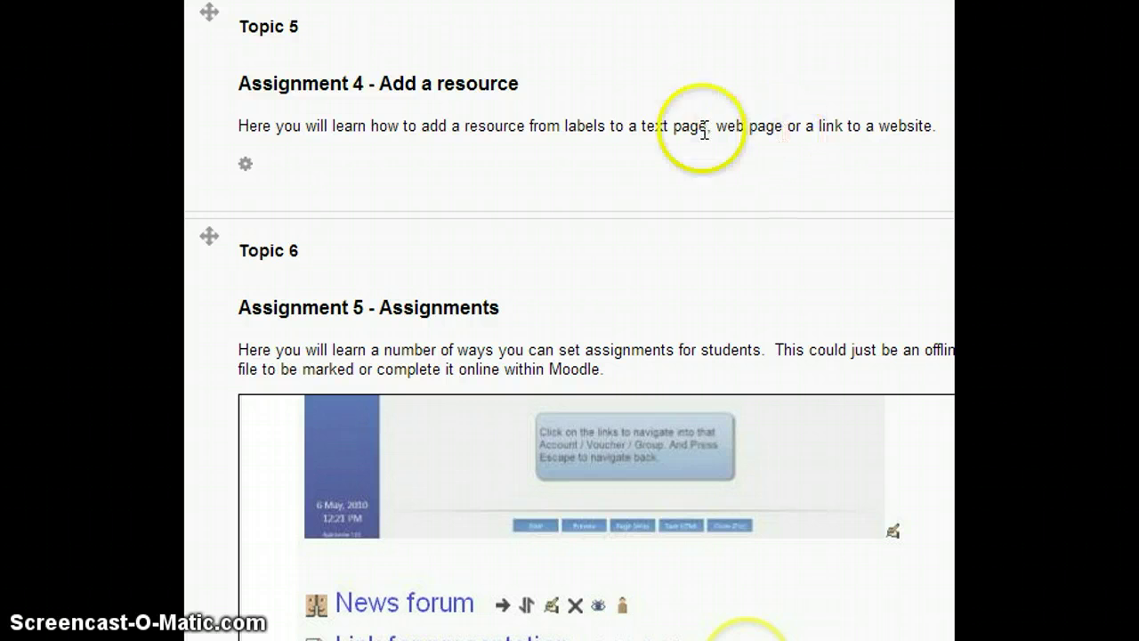
- Add a label reading "Website Links - Further reading" to the course section above Topic 1 and save it
scroll(757, 623, "up", 15)
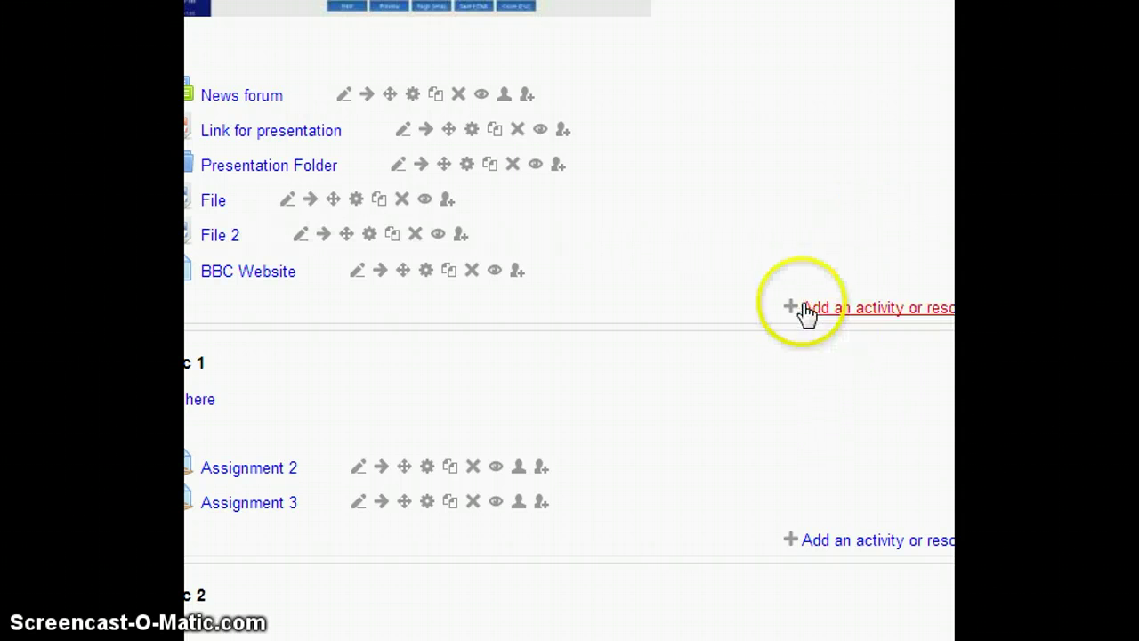
left_click(896, 315)
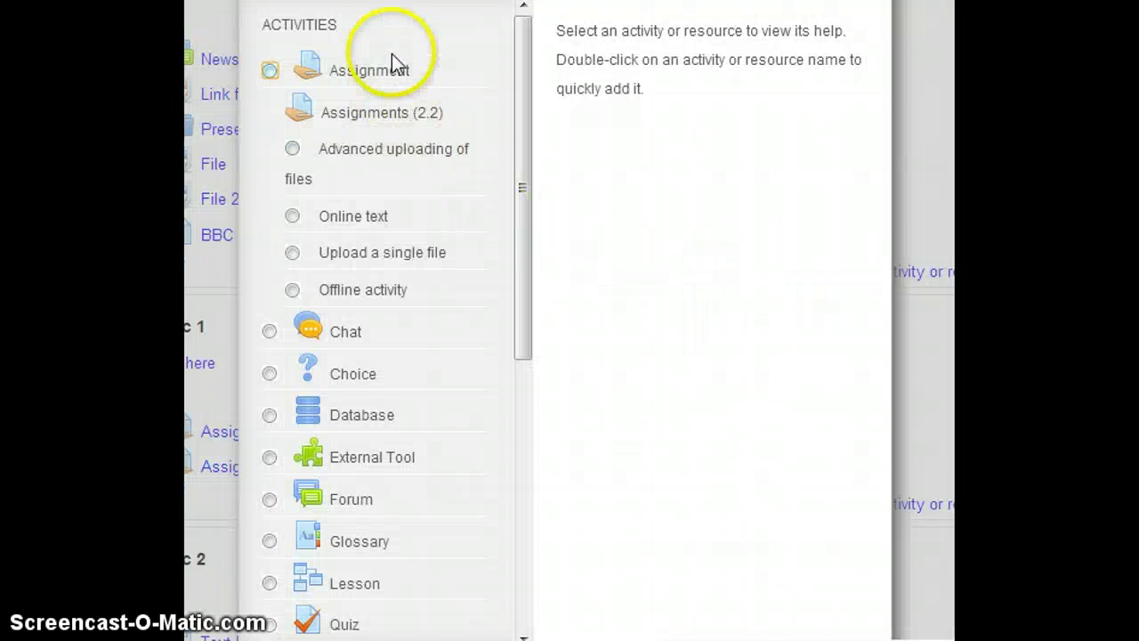
scroll(350, 302, "down", 6)
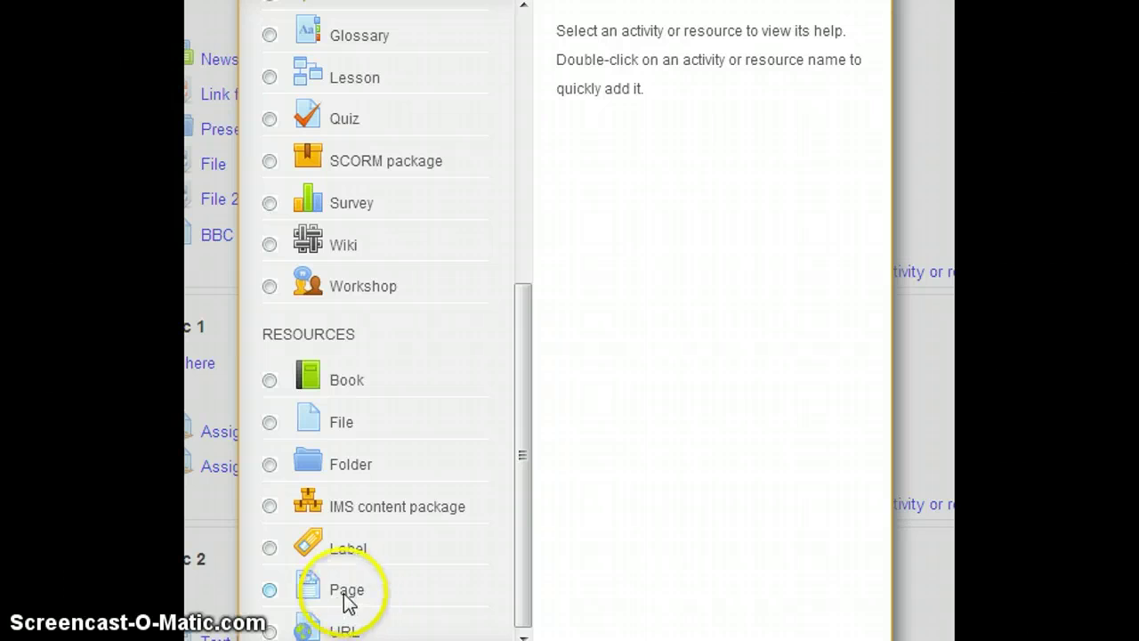
left_click(271, 548)
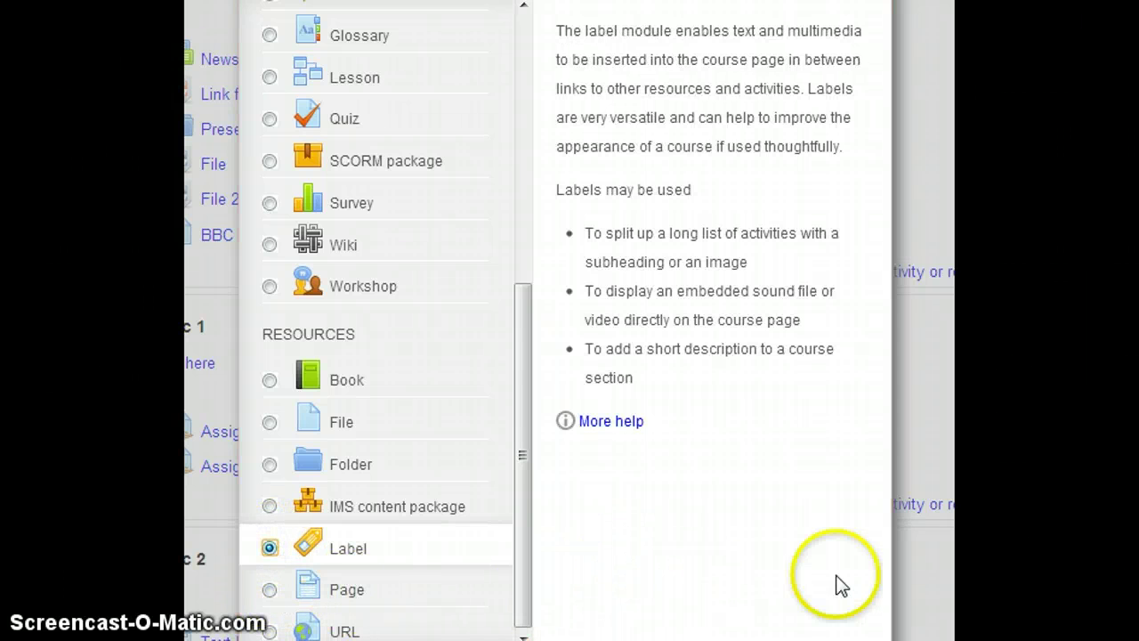
scroll(828, 623, "down", 1)
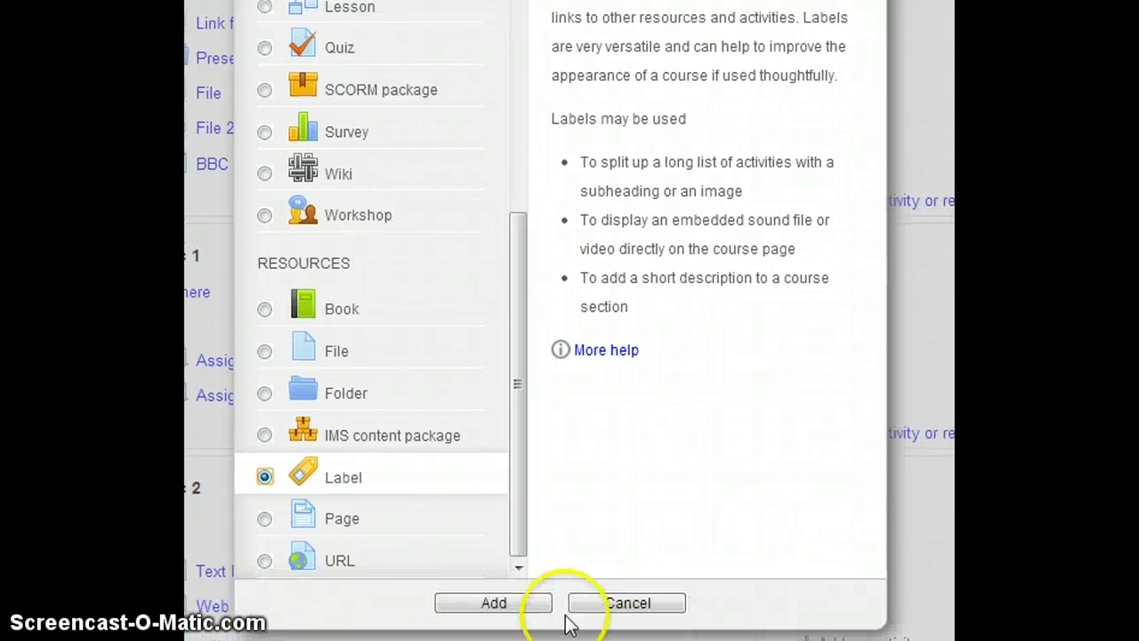
left_click(522, 605)
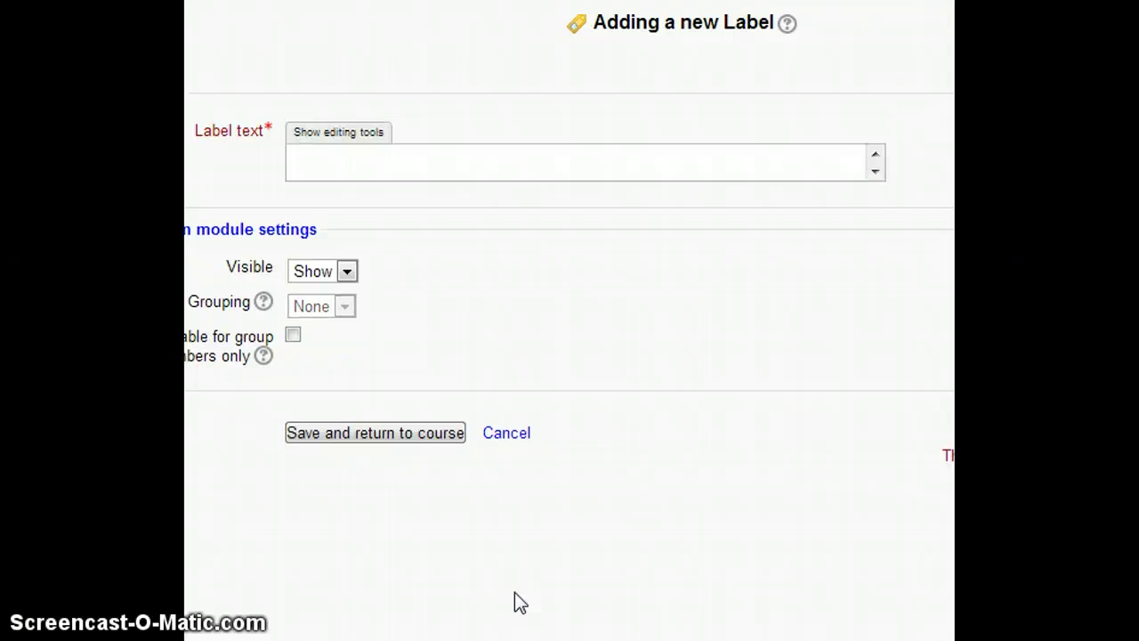
left_click(402, 158)
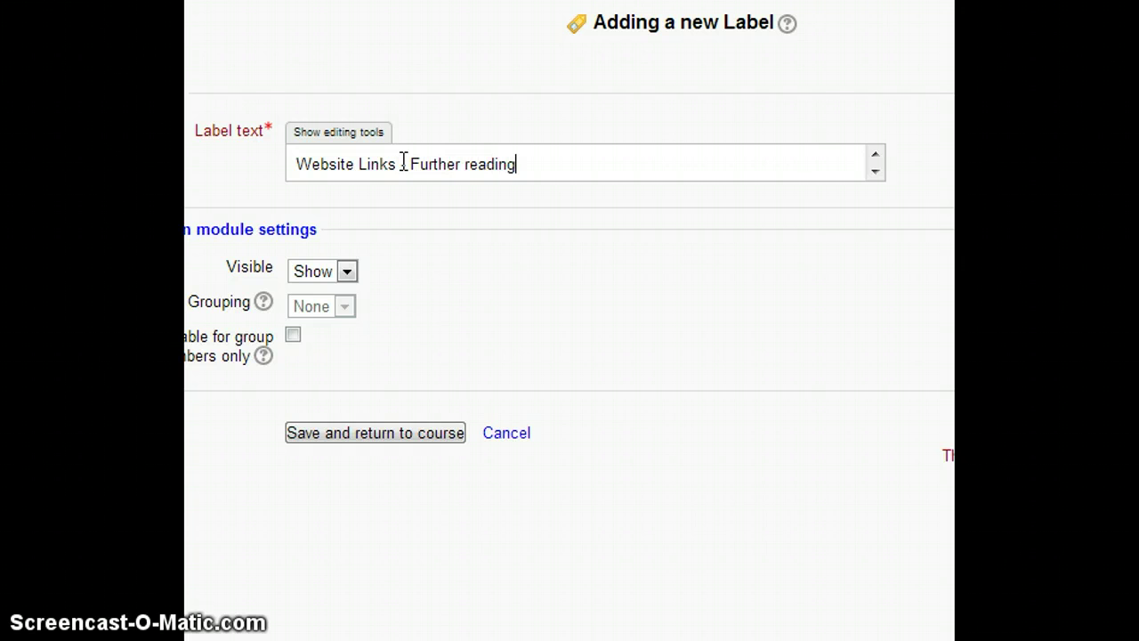
left_click(378, 433)
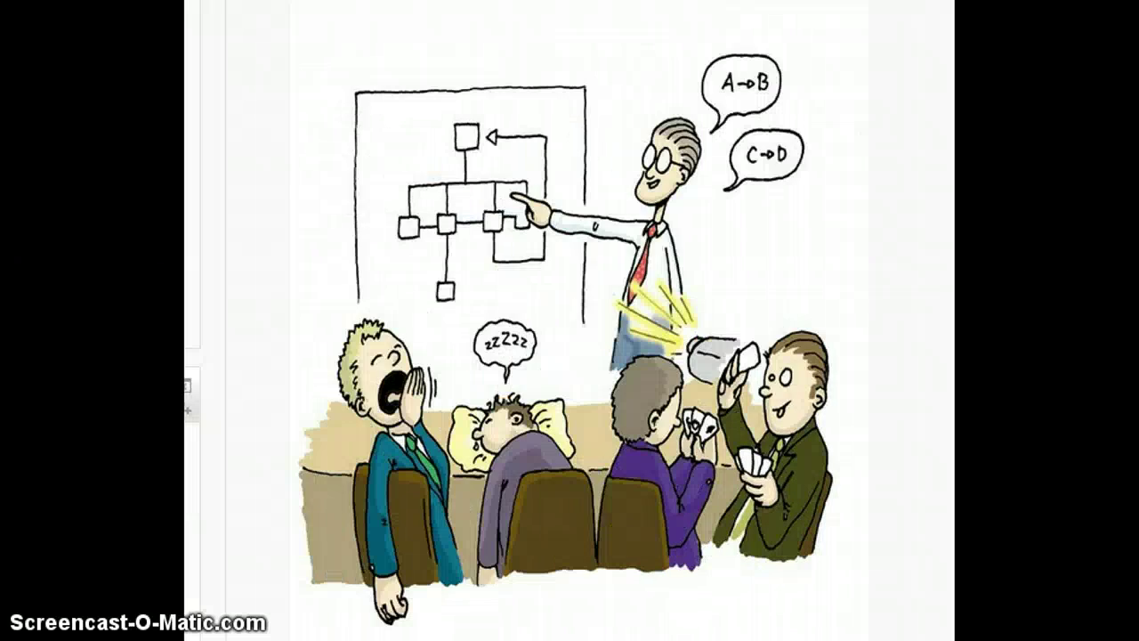
- Move the "Website Links - Further reading" label directly above the BBC Website link
scroll(541, 137, "down", 5)
scroll(541, 133, "down", 5)
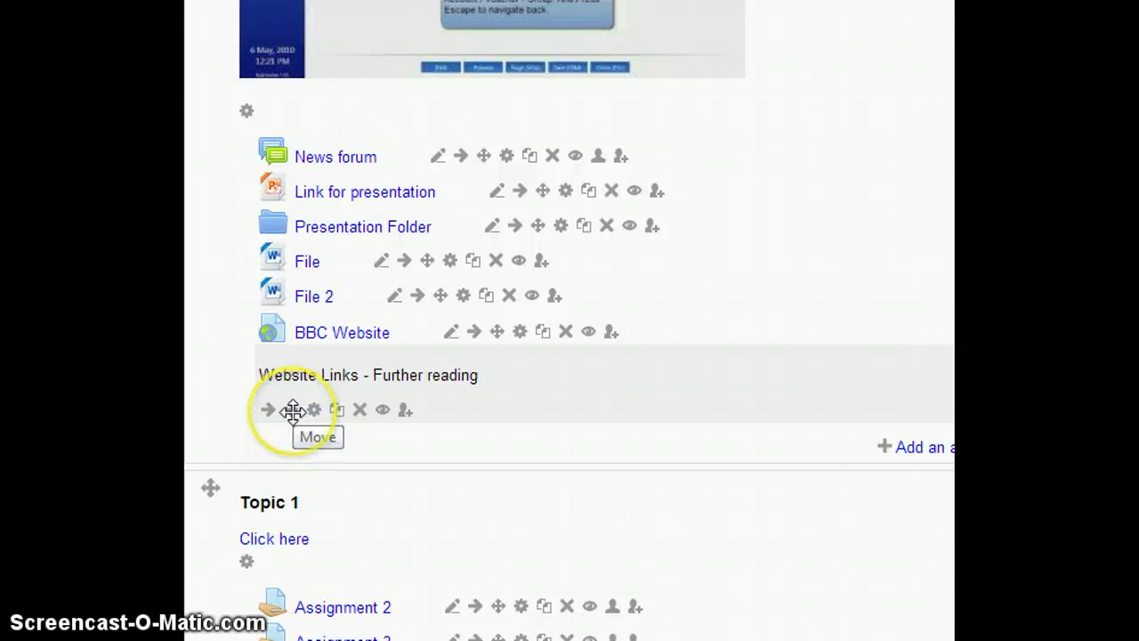
left_click_drag(292, 411, 297, 338)
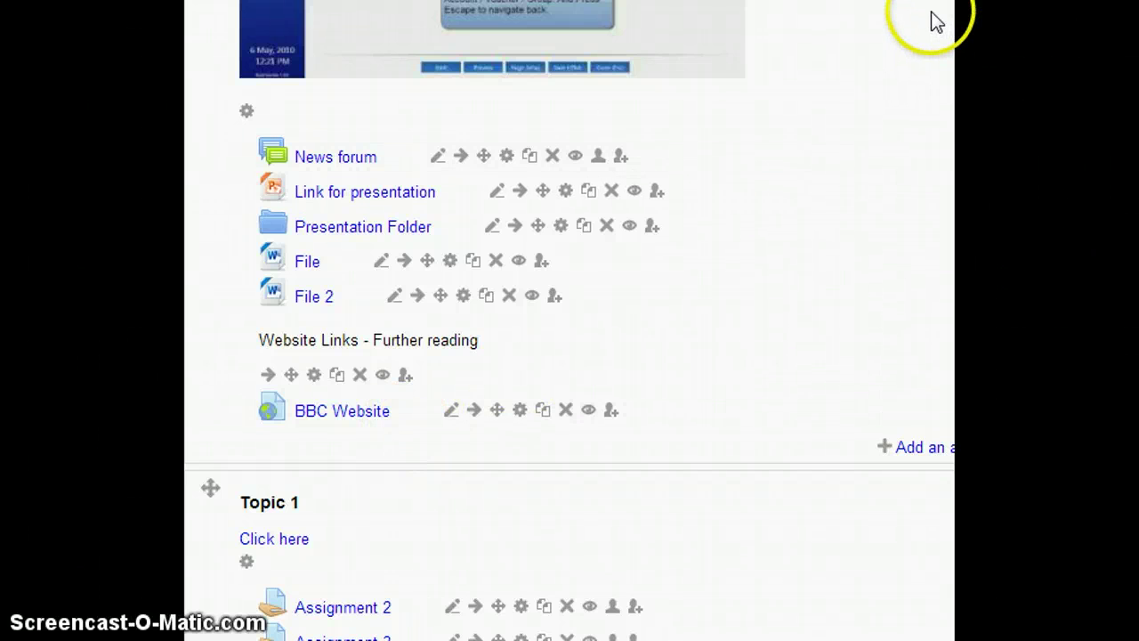
- Turn editing off to preview the course page, and turn editing back on
scroll(824, 140, "right", 5)
scroll(824, 140, "up", 10)
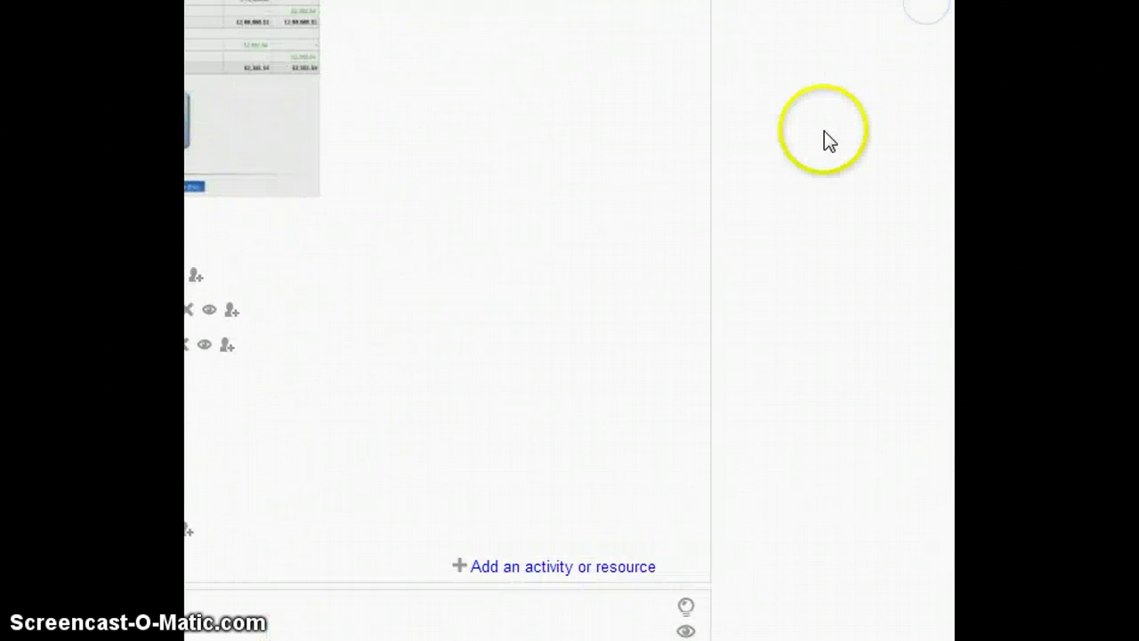
scroll(822, 134, "up", 3)
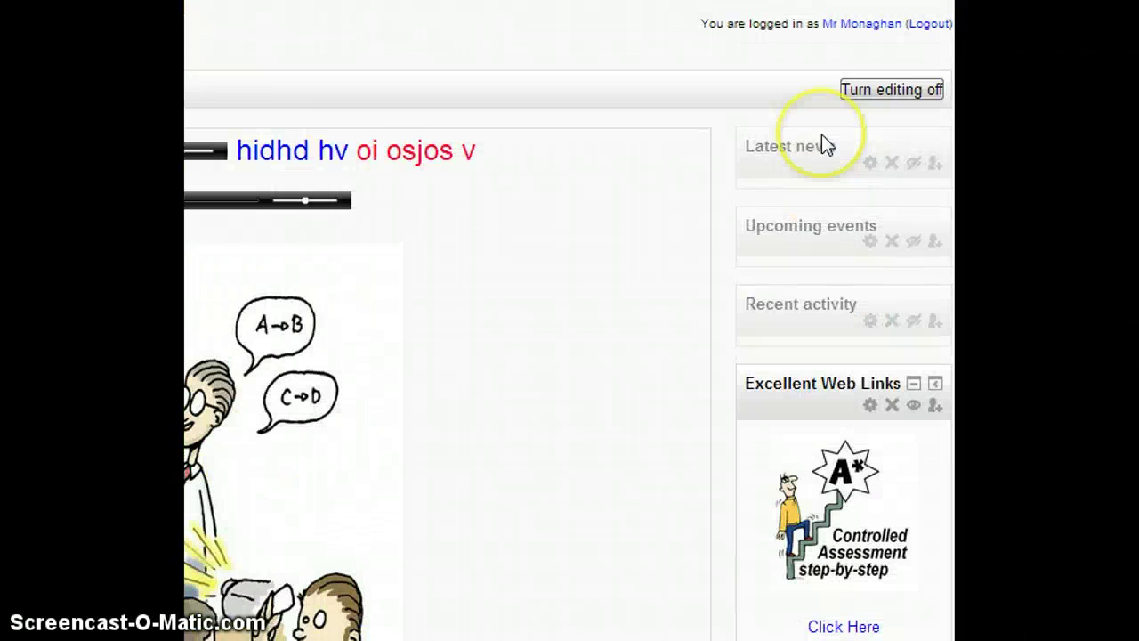
left_click(890, 92)
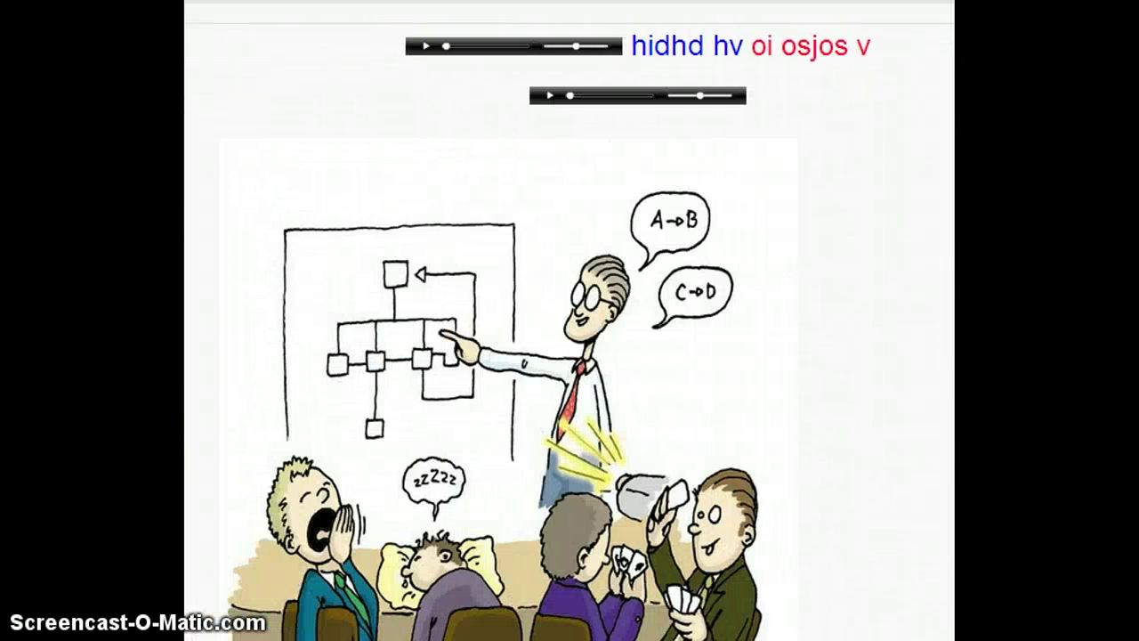
scroll(658, 192, "down", 10)
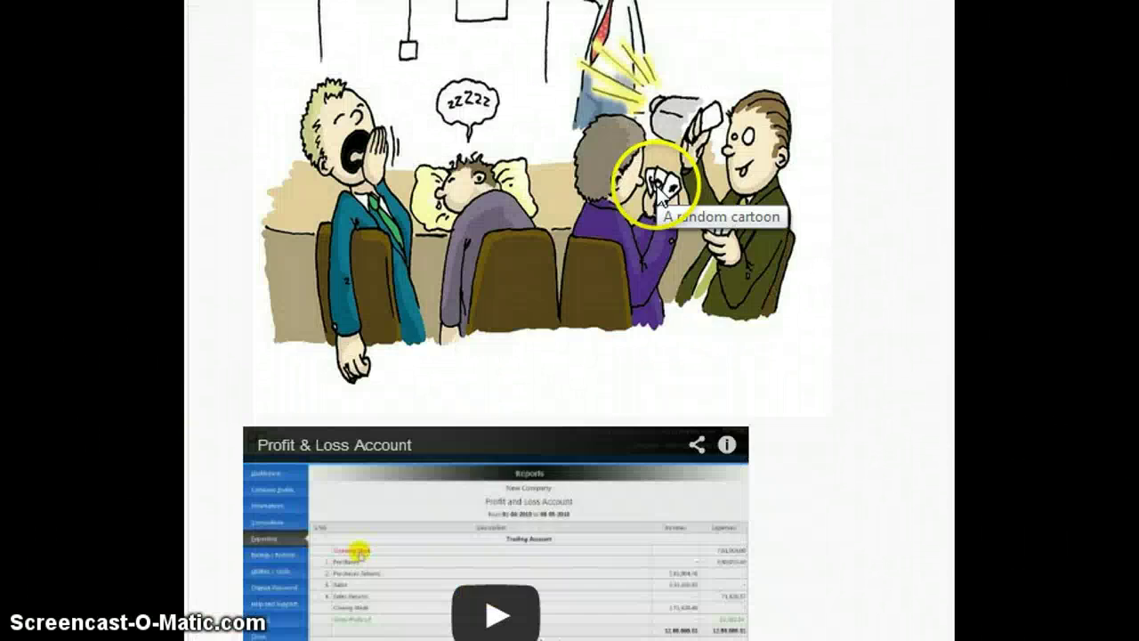
scroll(668, 191, "down", 5)
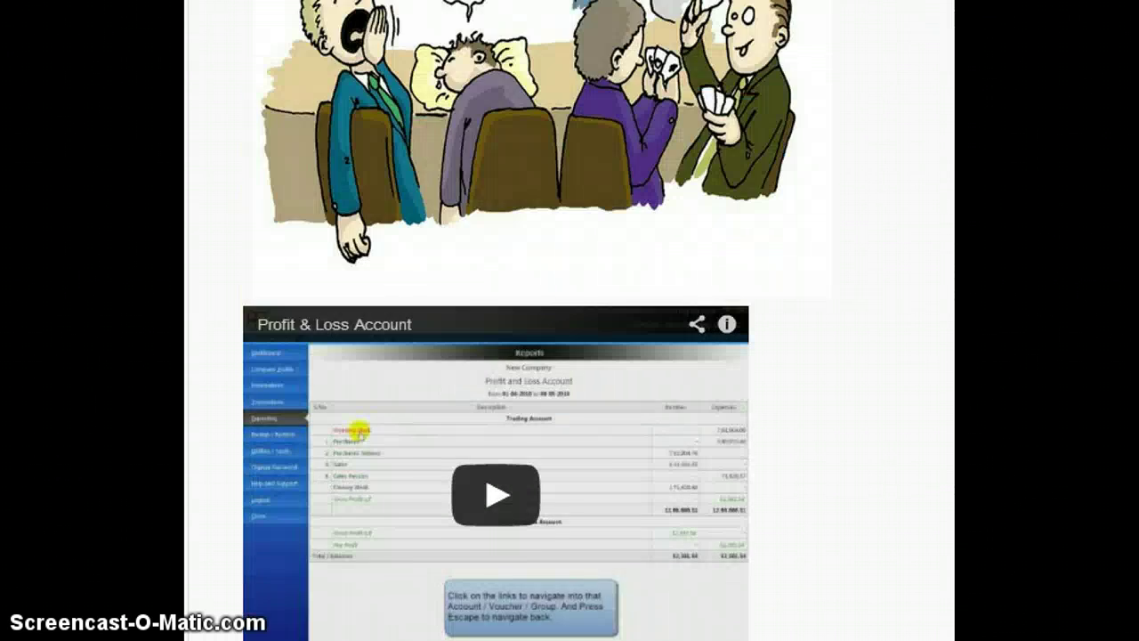
scroll(570, 356, "up", 5)
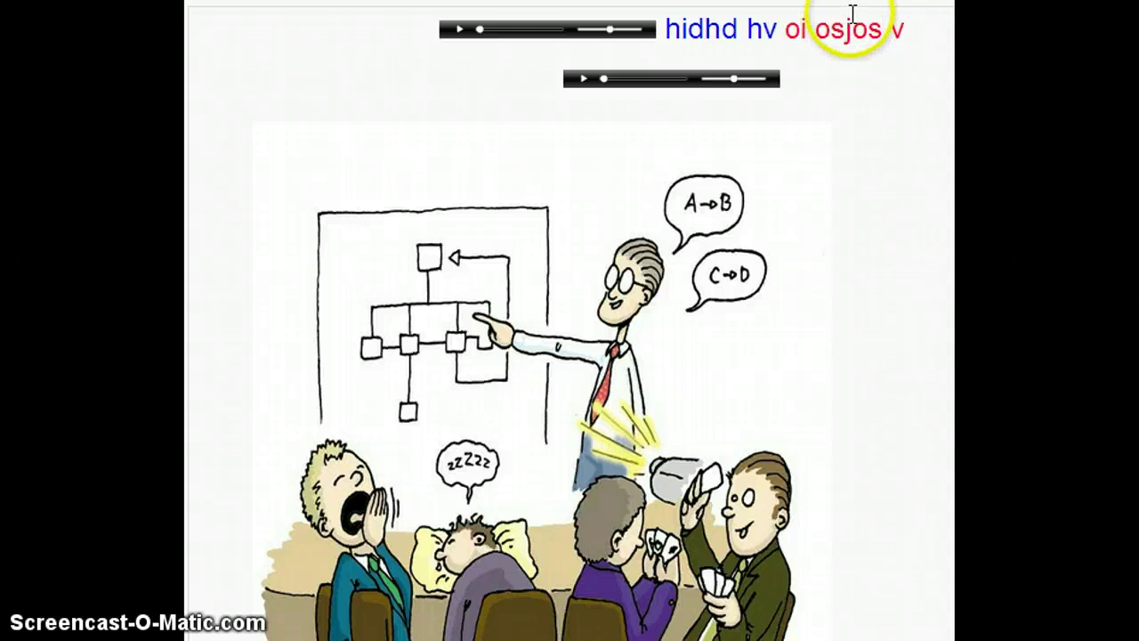
scroll(845, 39, "down", 5)
right_click(842, 46)
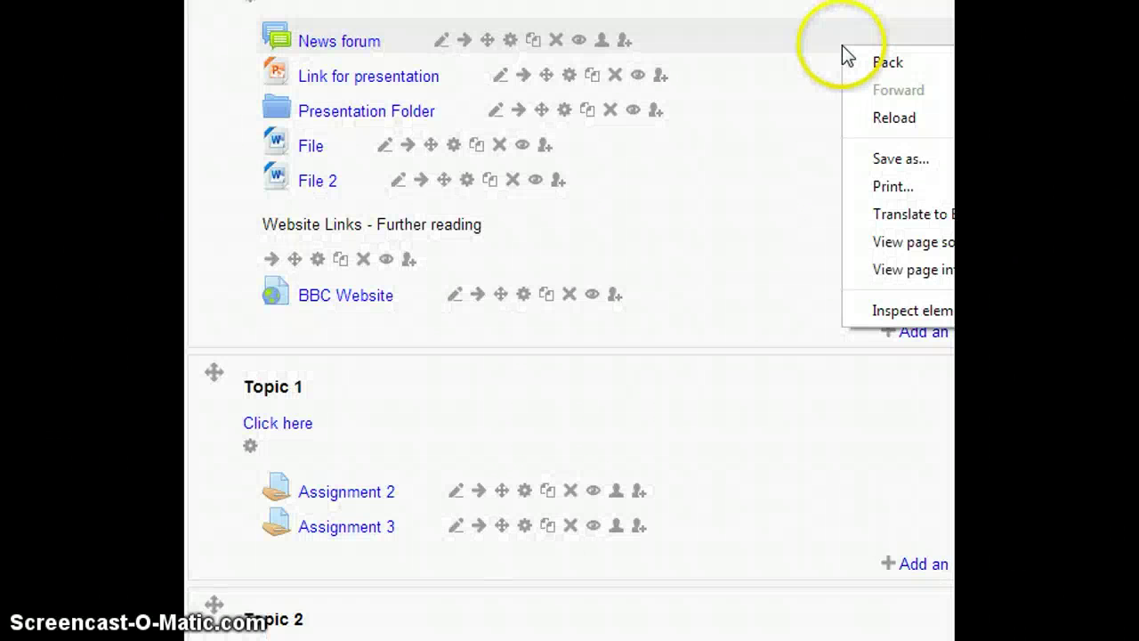
left_click(690, 18)
scroll(685, 53, "up", 3)
scroll(687, 55, "down", 3)
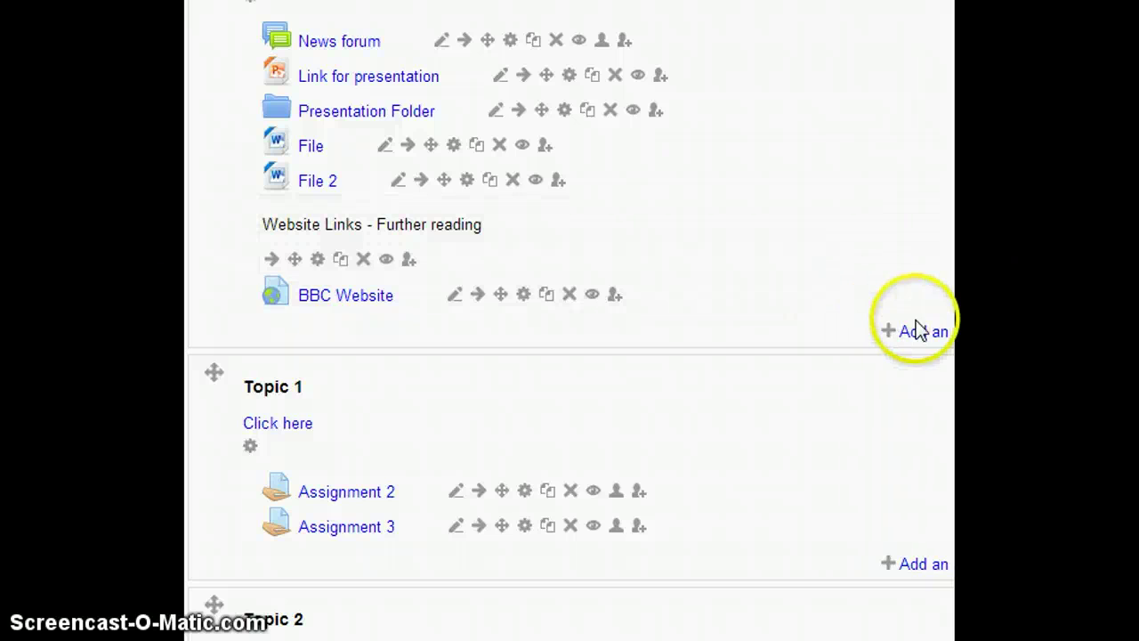
- Start a new Page resource in the section above Topic 1, named "Further information" and described as "Read this for Grades A and B"
left_click(919, 330)
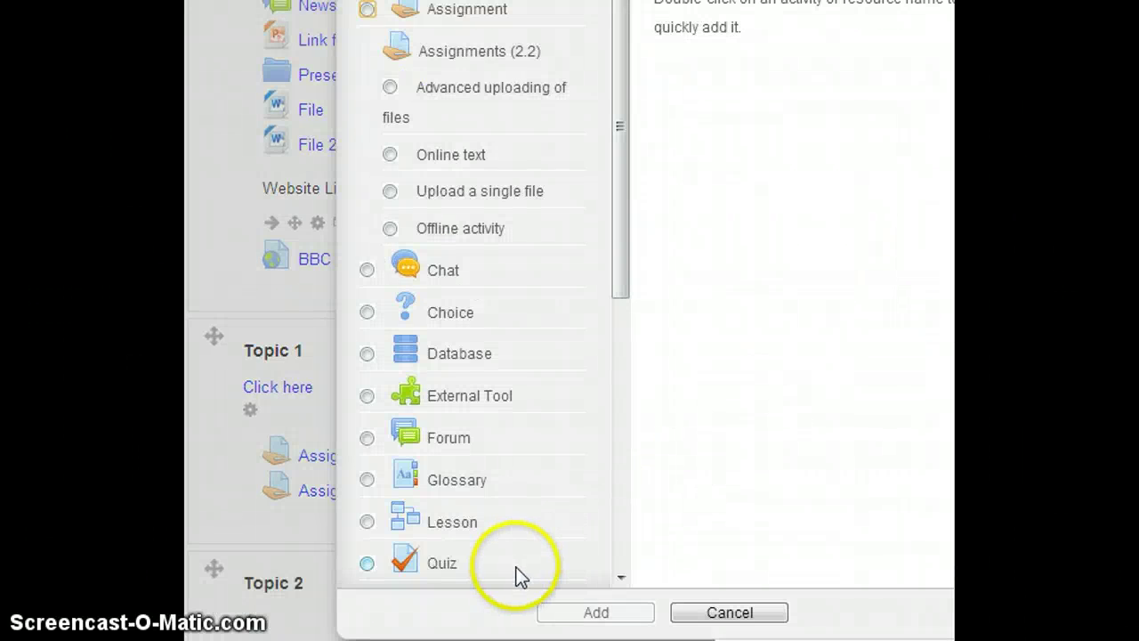
scroll(508, 521, "down", 5)
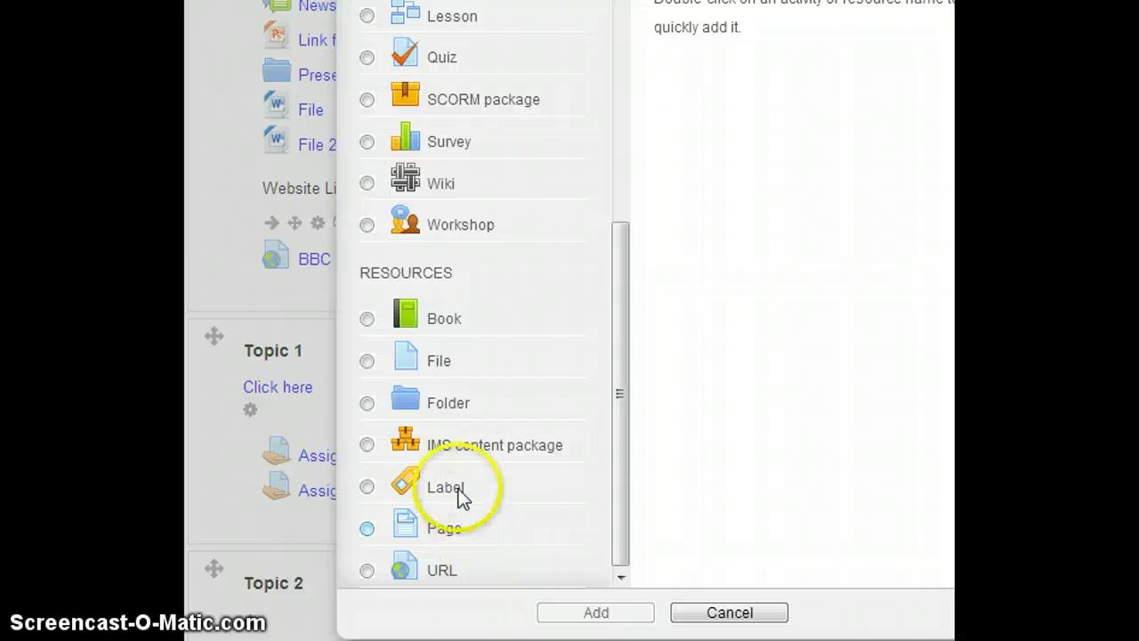
left_click(369, 528)
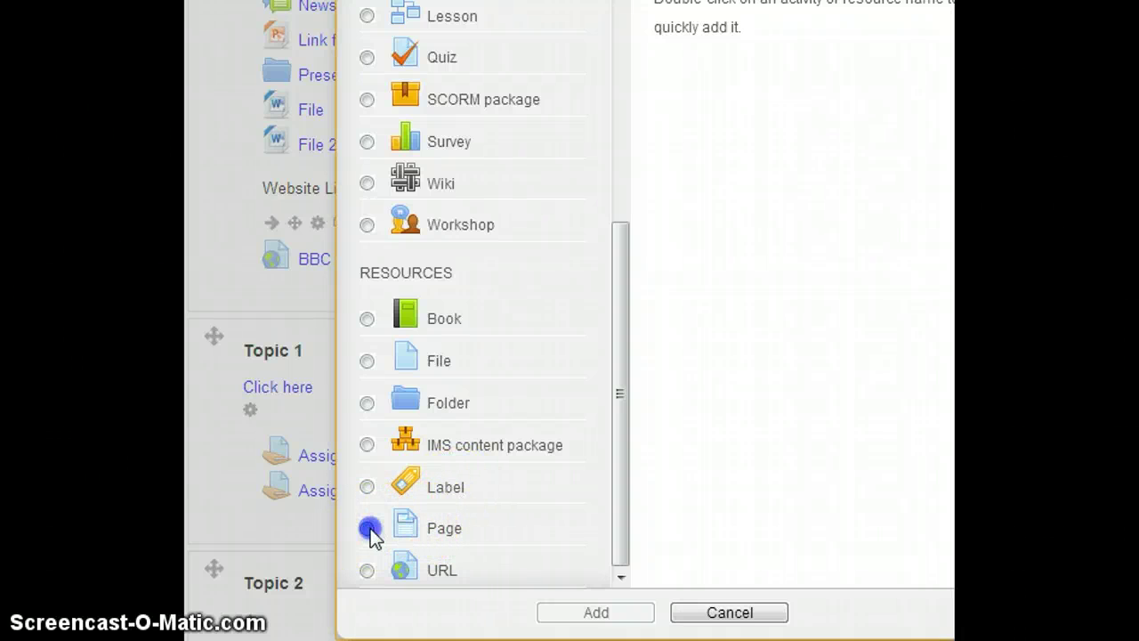
left_click(594, 613)
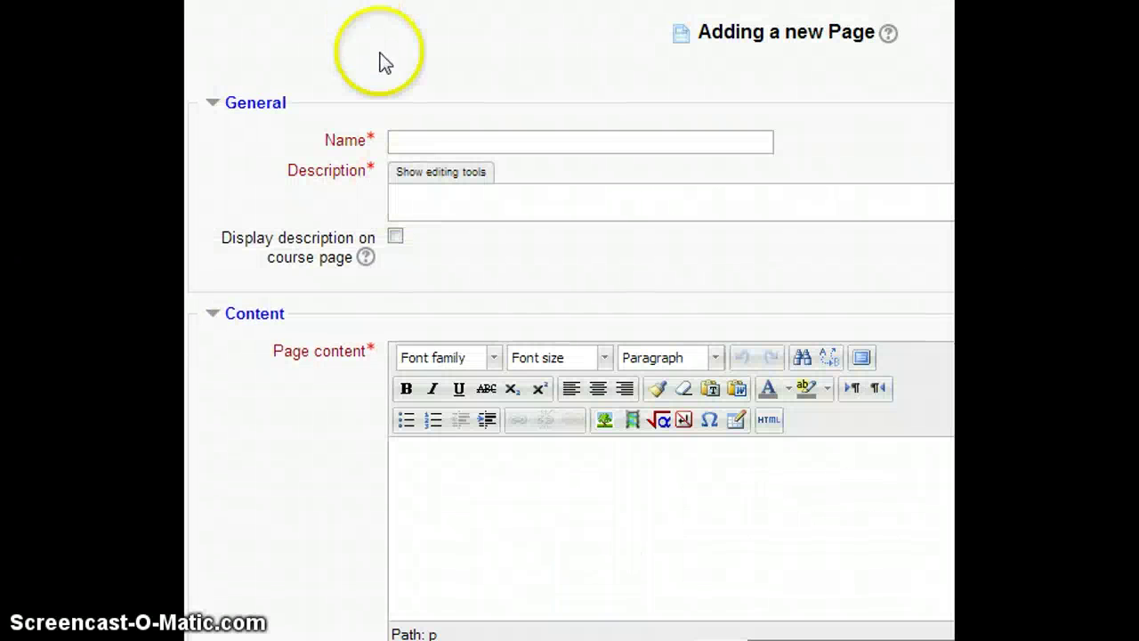
left_click(433, 140)
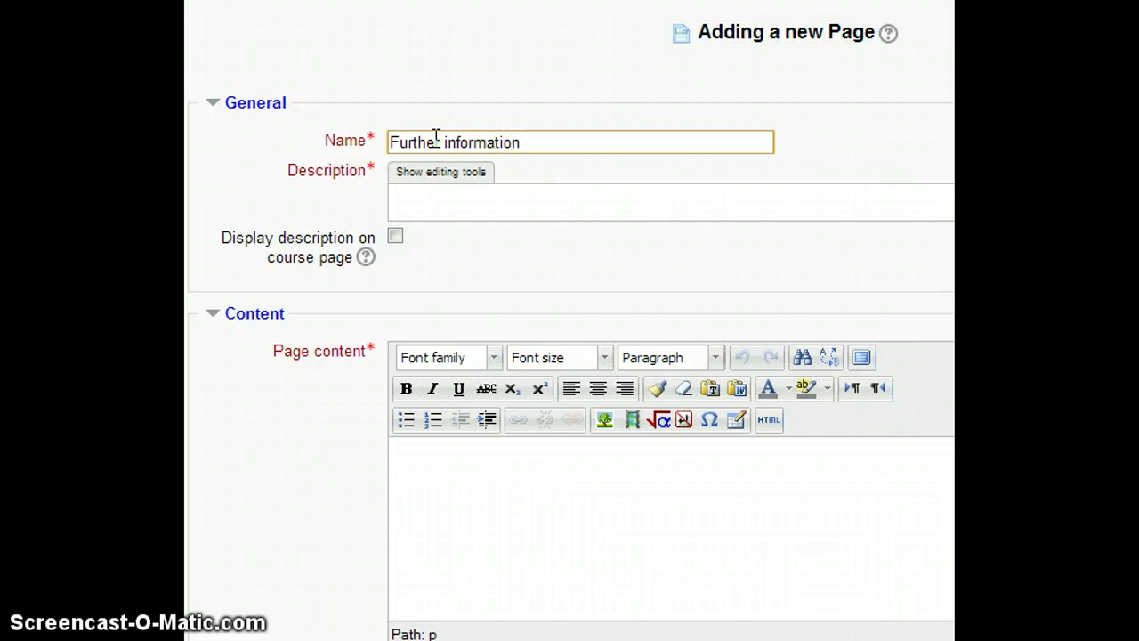
left_click(481, 211)
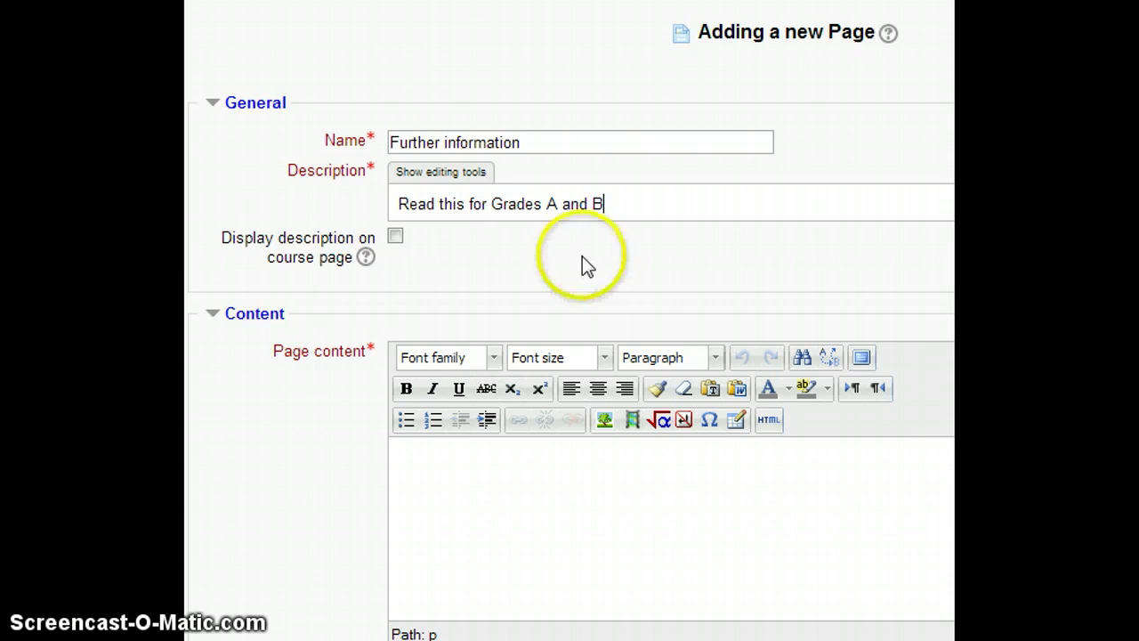
- Enter "uhe fweiuuief hewuhe uheuih eiuh efiueheiwuhi fihe" as the page content, followed by a new empty paragraph
scroll(605, 294, "down", 3)
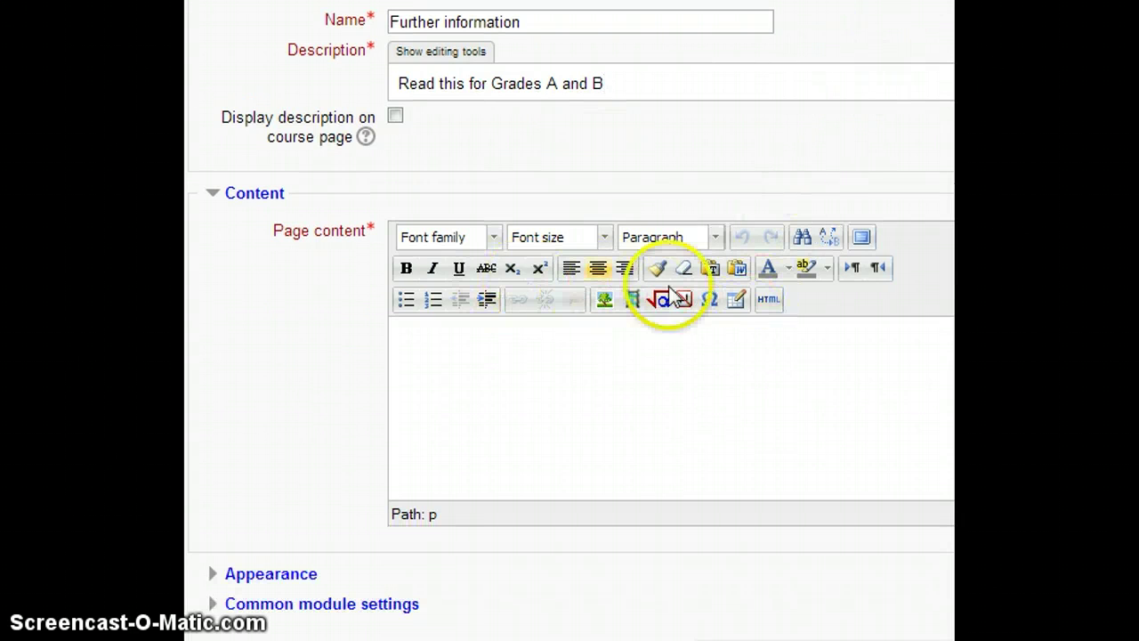
left_click(535, 347)
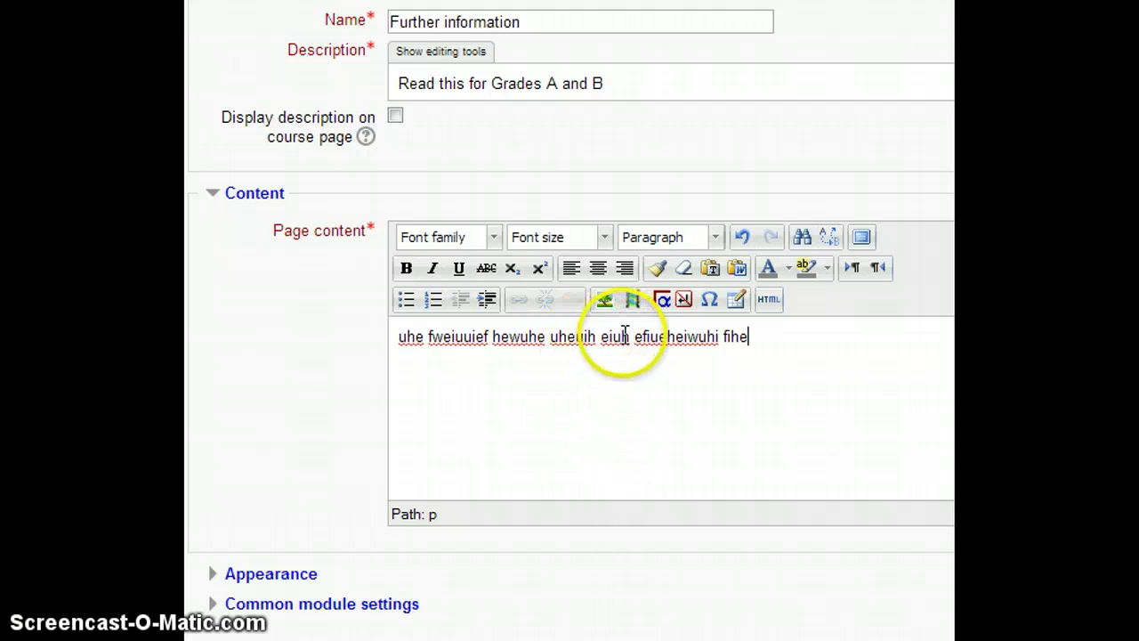
left_click(657, 384)
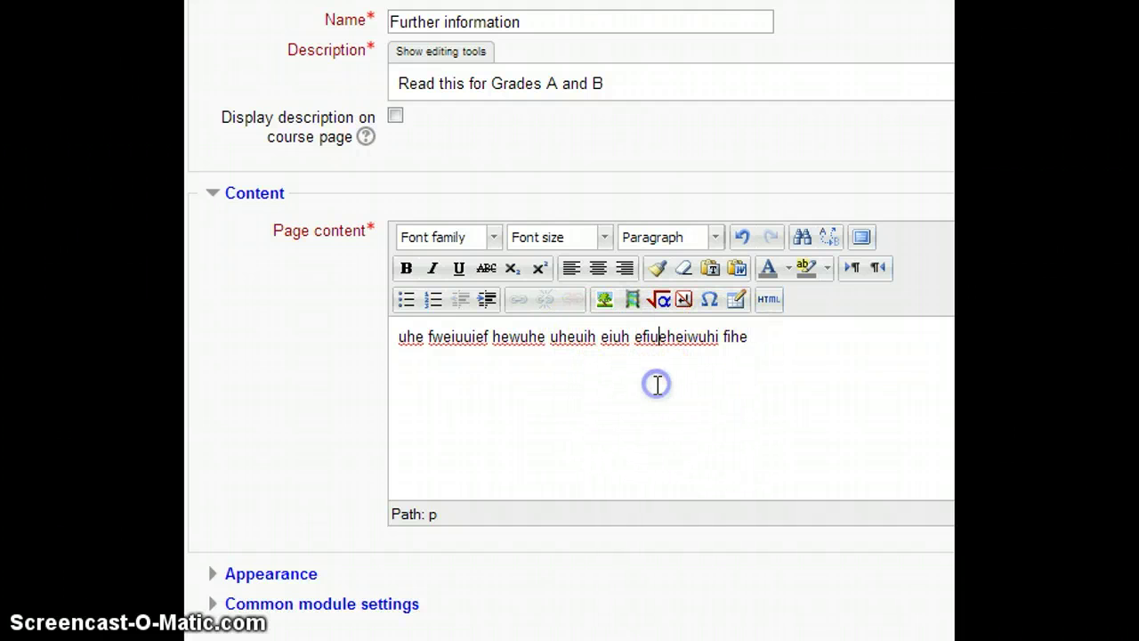
left_click(788, 328)
key("Return")
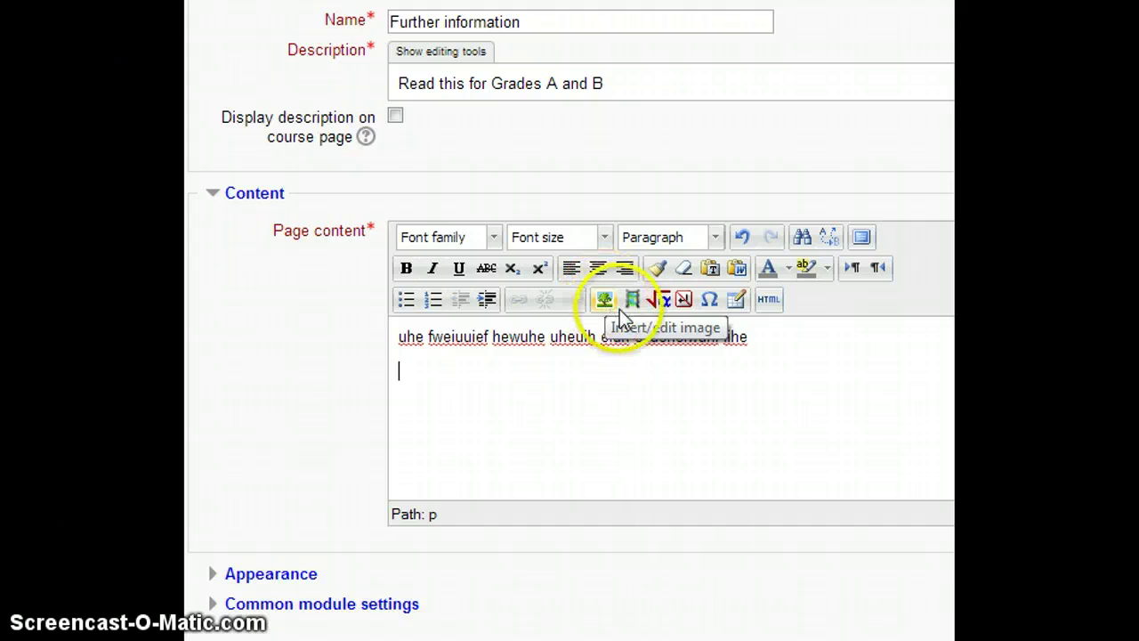
left_click_drag(477, 336, 541, 338)
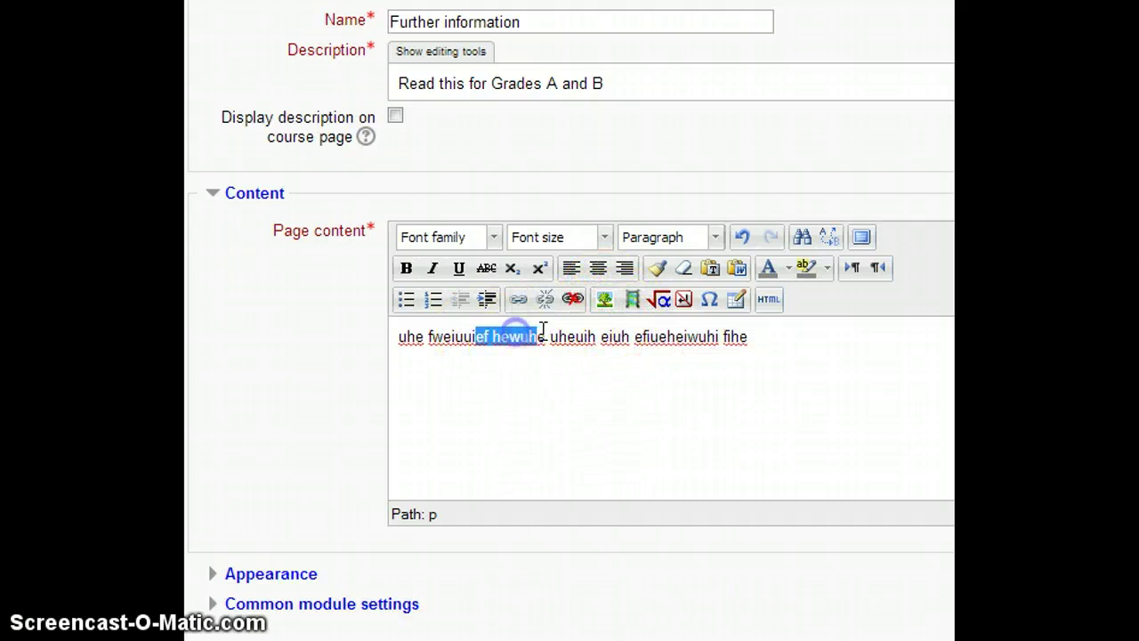
left_click(492, 378)
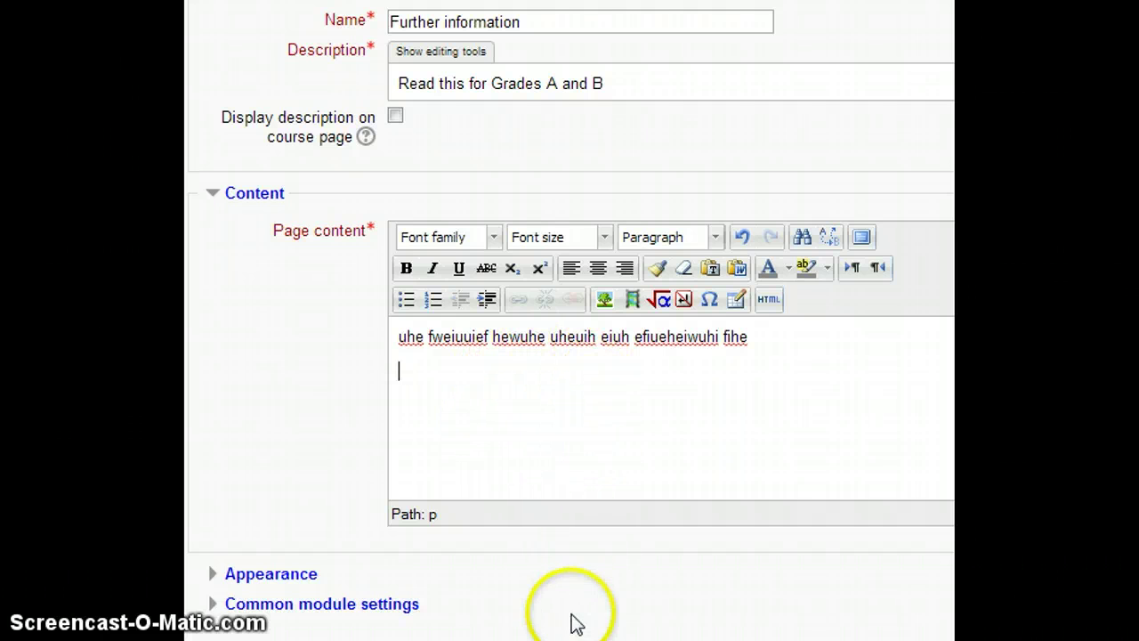
- Save the page, return to the course and open the "Further information" page for viewing
scroll(577, 623, "down", 1)
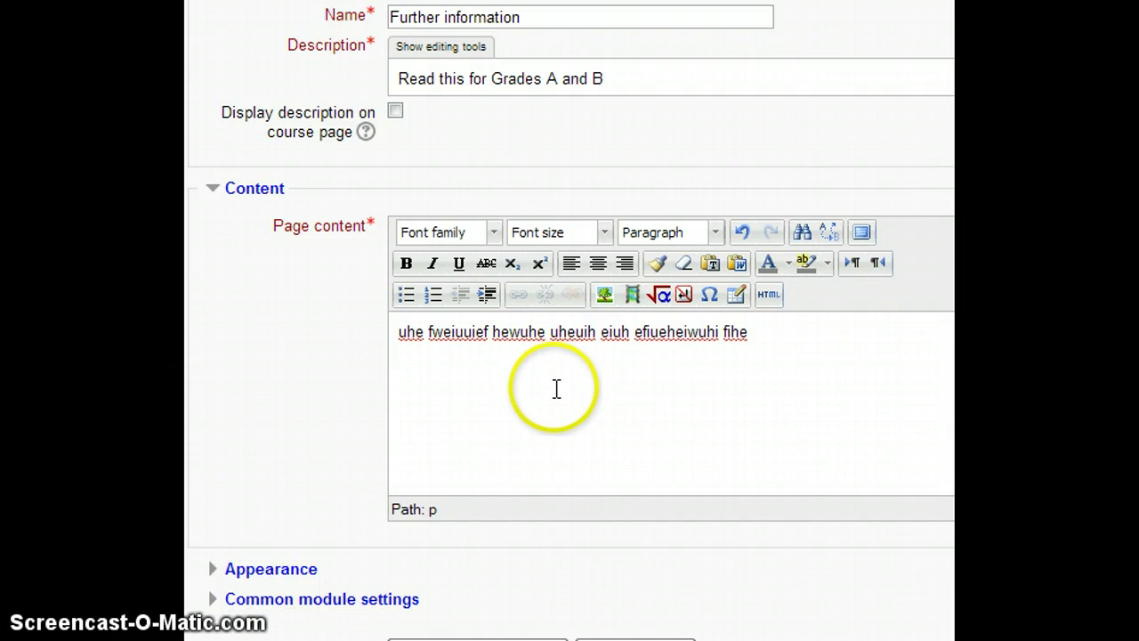
scroll(548, 386, "down", 3)
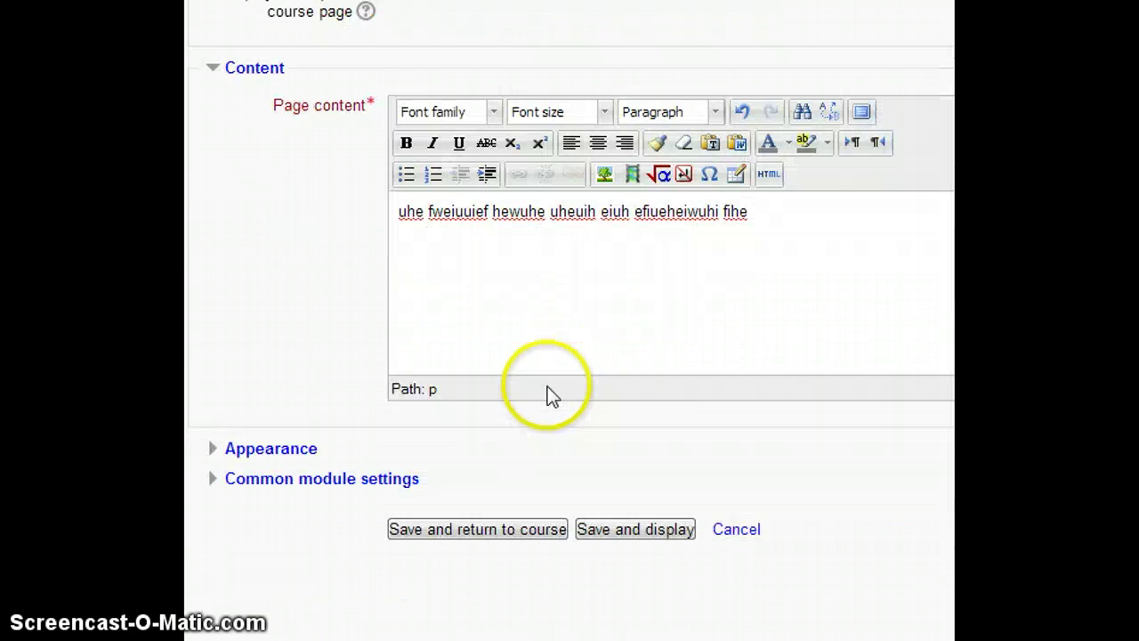
left_click(532, 411)
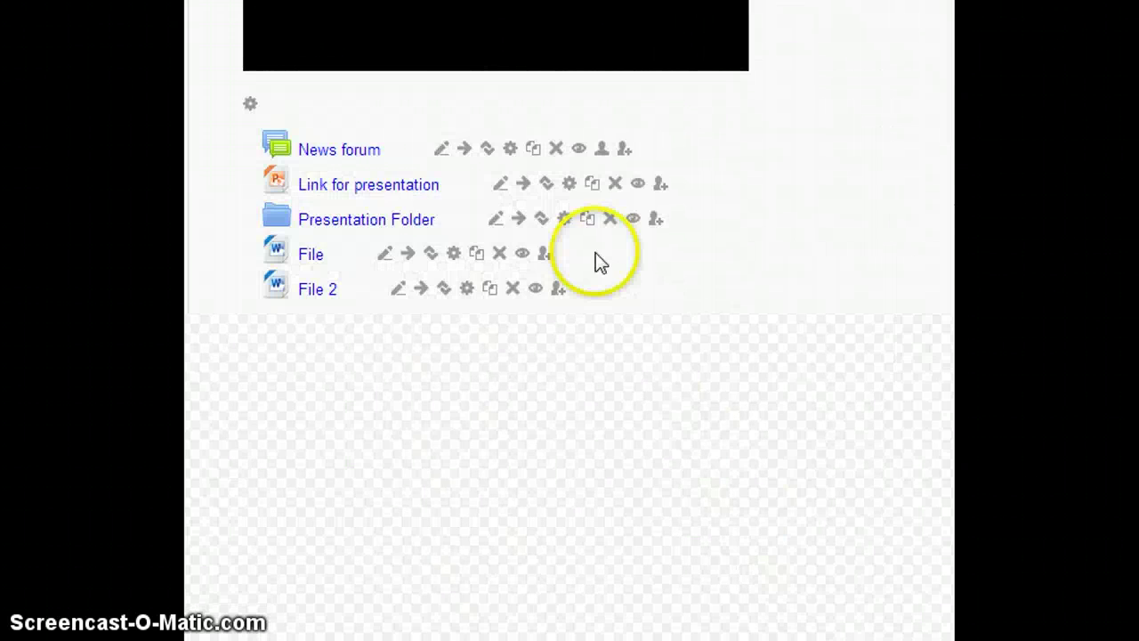
scroll(596, 259, "down", 3)
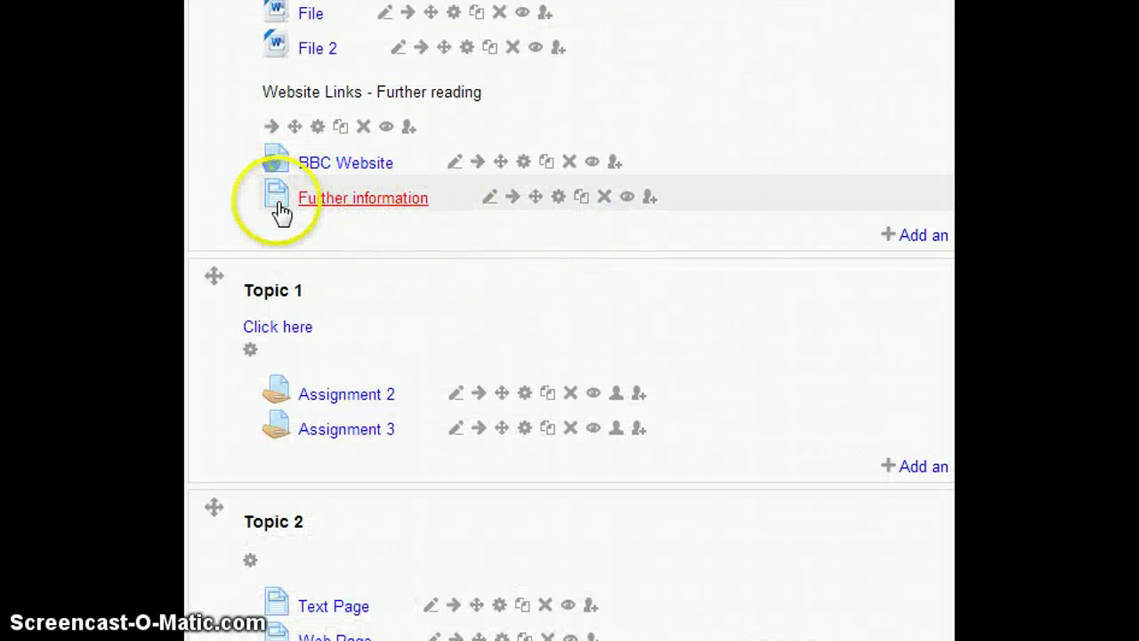
left_click(365, 205)
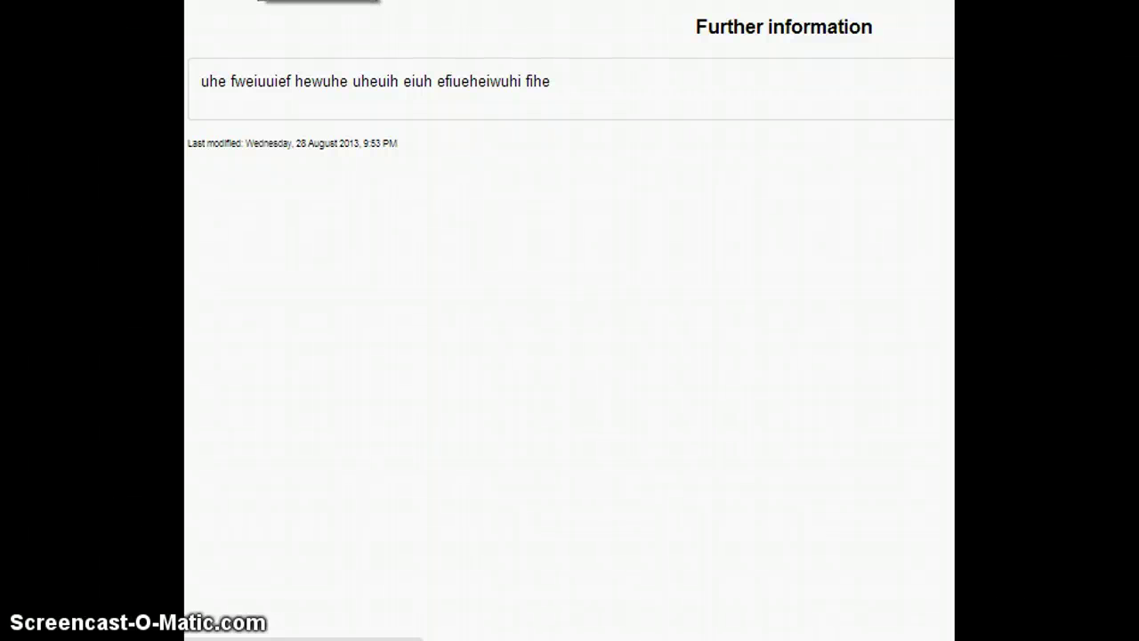
- Return to the course page and look over the resources in the section above Topic 1 and in the topics below it
left_click(327, 29)
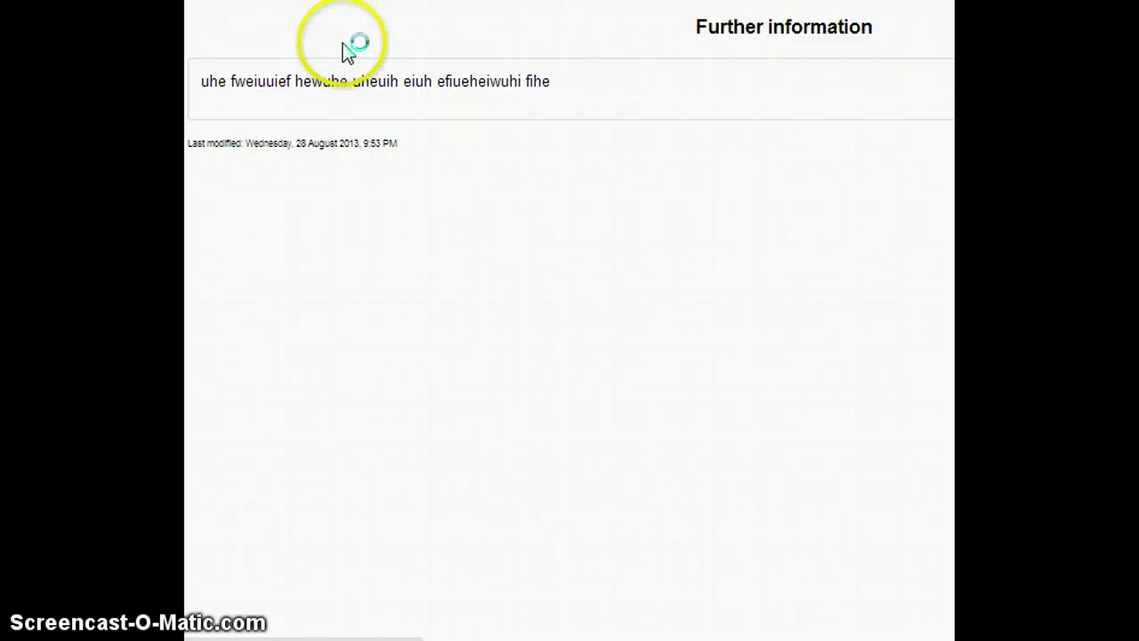
scroll(405, 89, "down", 4)
scroll(409, 143, "down", 3)
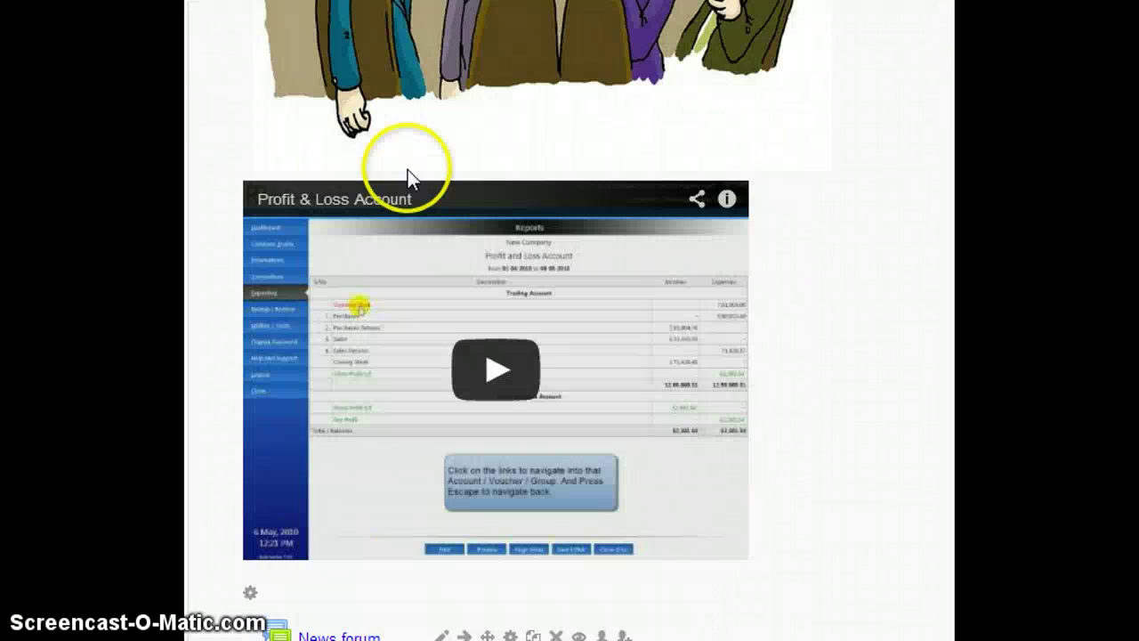
scroll(579, 352, "down", 5)
scroll(578, 353, "down", 3)
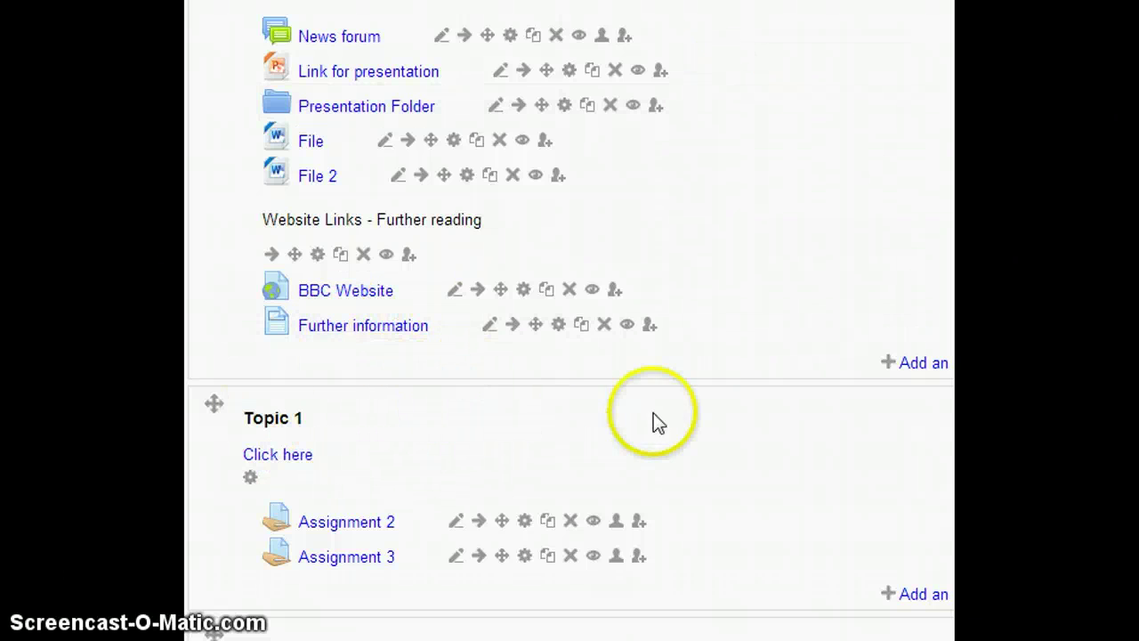
scroll(712, 234, "down", 10)
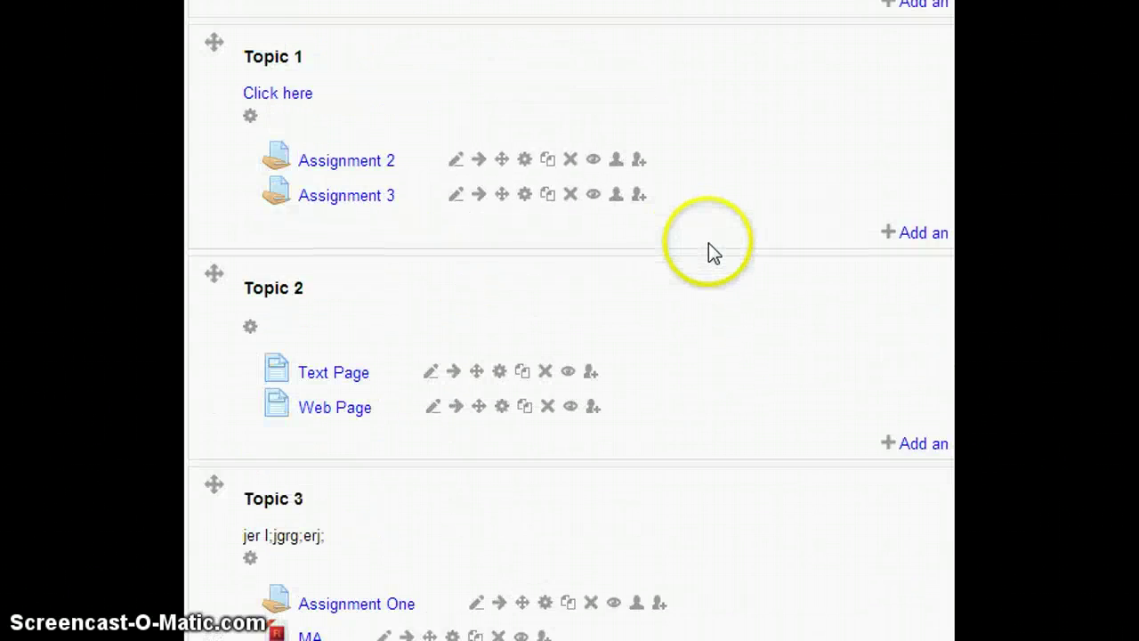
scroll(707, 287, "up", 6)
scroll(712, 287, "up", 5)
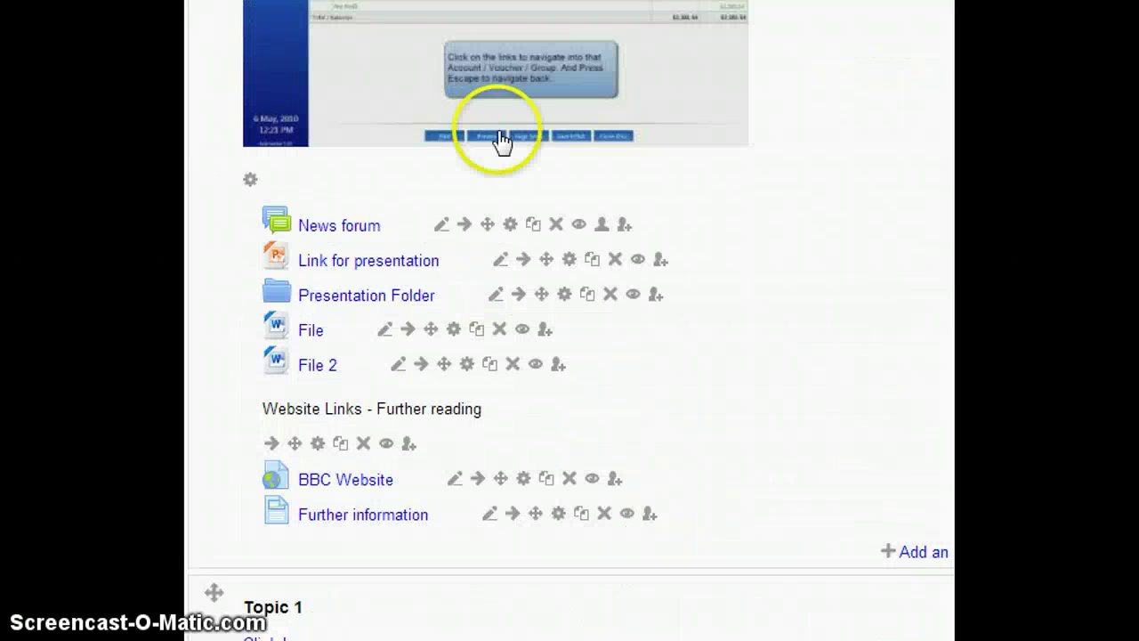
- Open the activity and resource chooser for the section above Topic 1 and view the available resource types
left_click(901, 552)
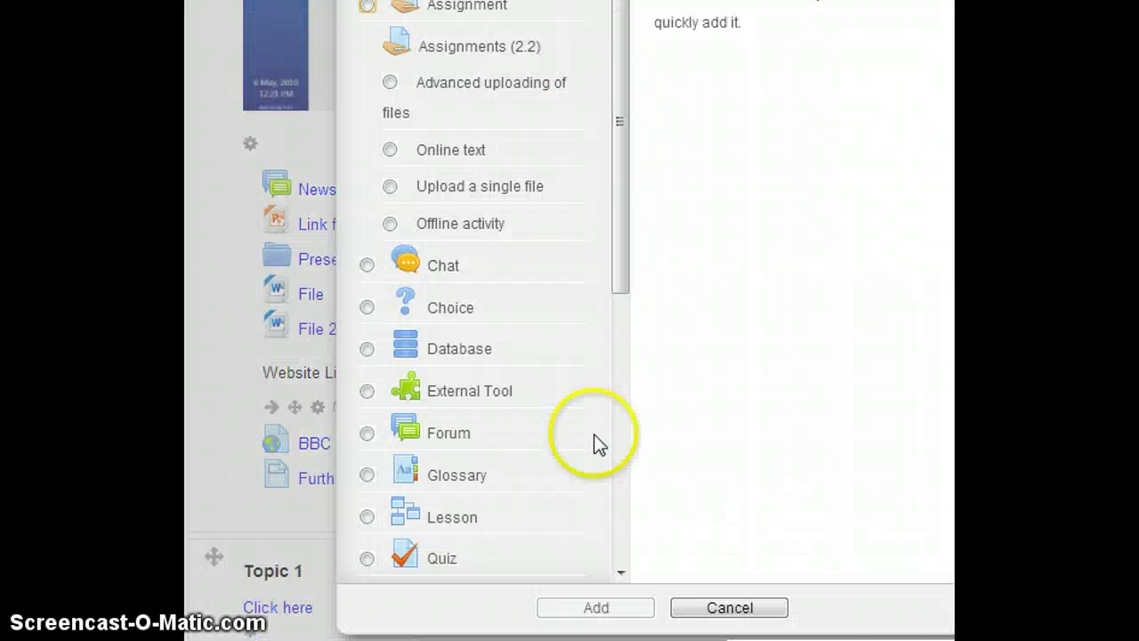
scroll(616, 336, "down", 3)
left_click_drag(616, 337, 602, 587)
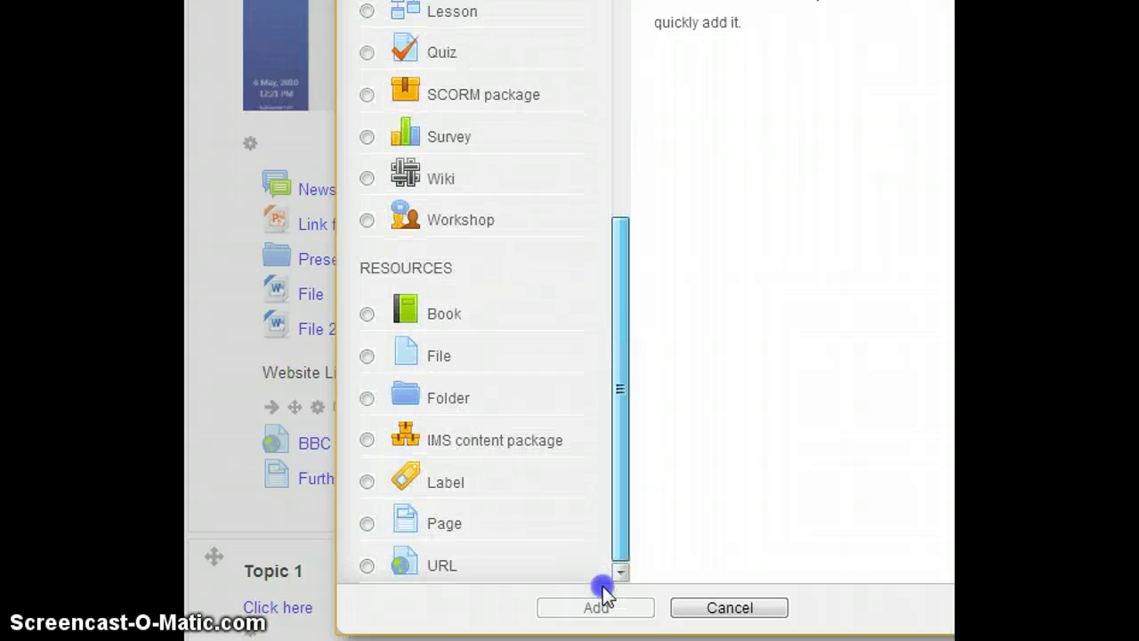